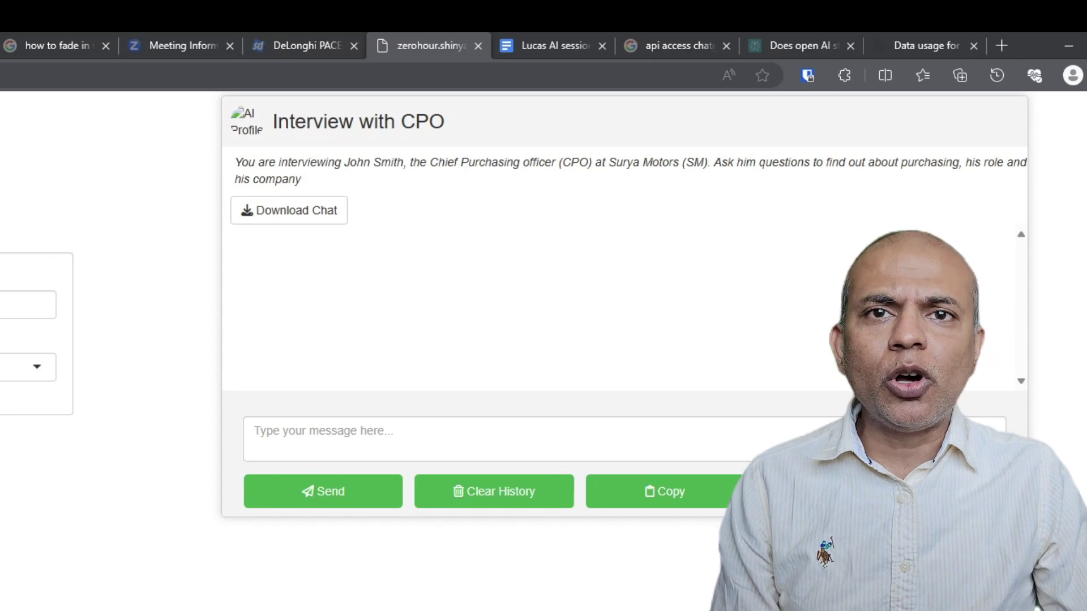
- Ask 'Tell me how procurement has changed over the last few decades.' and read the full reply
click(455, 448)
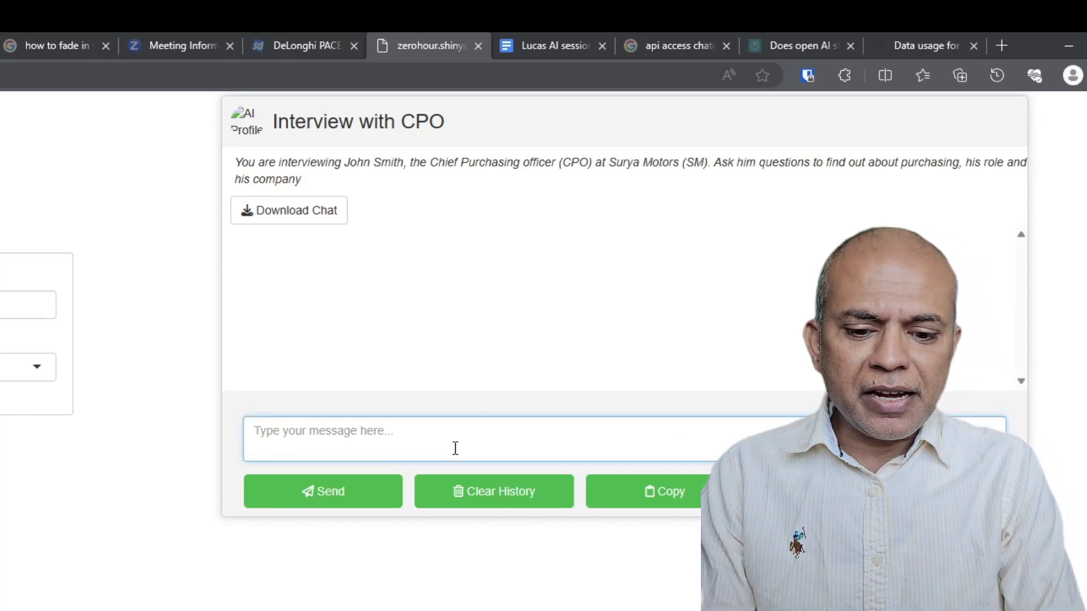
text(Tell me how p)
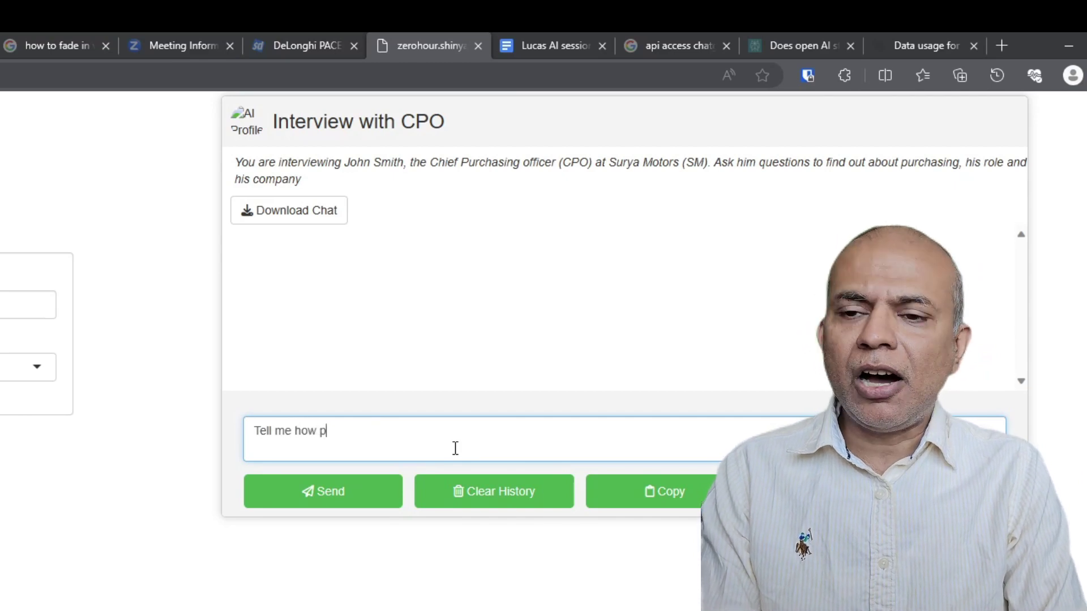
text(rocurement has)
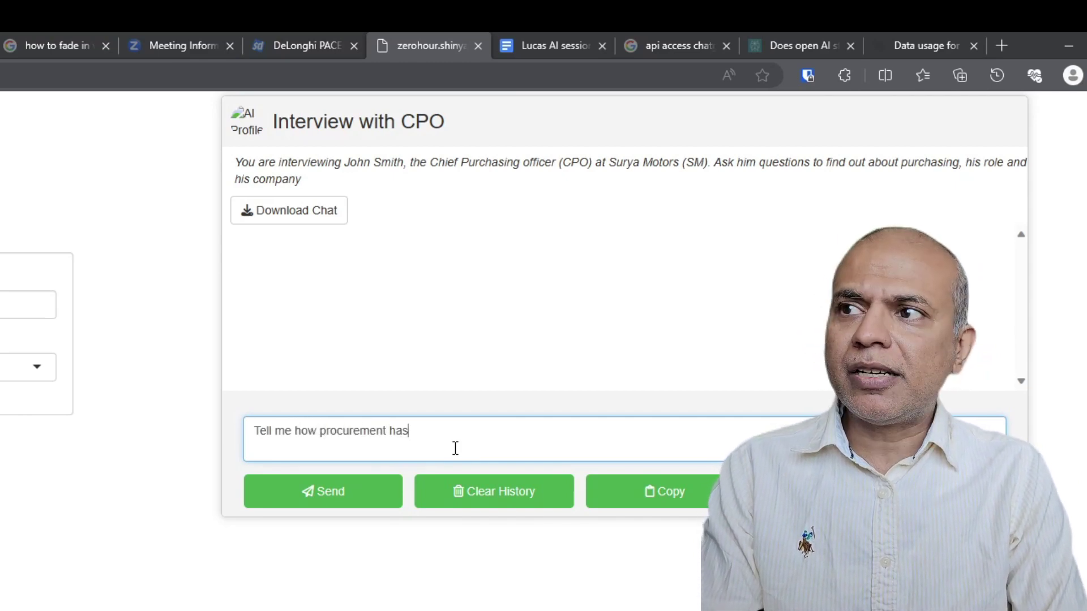
text( changed i)
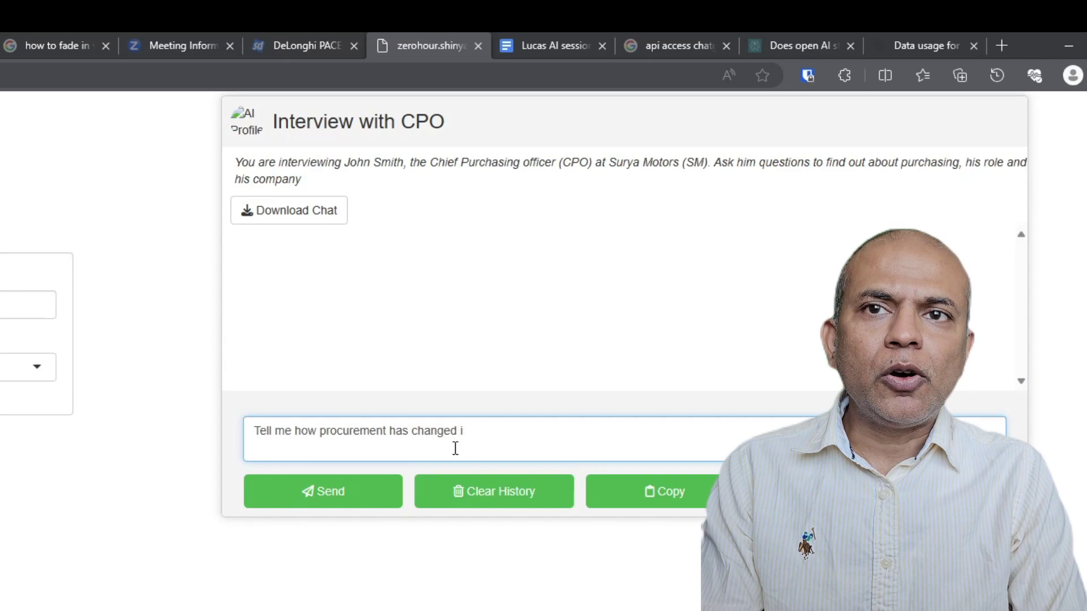
key(BackSpace)
text(over the last f)
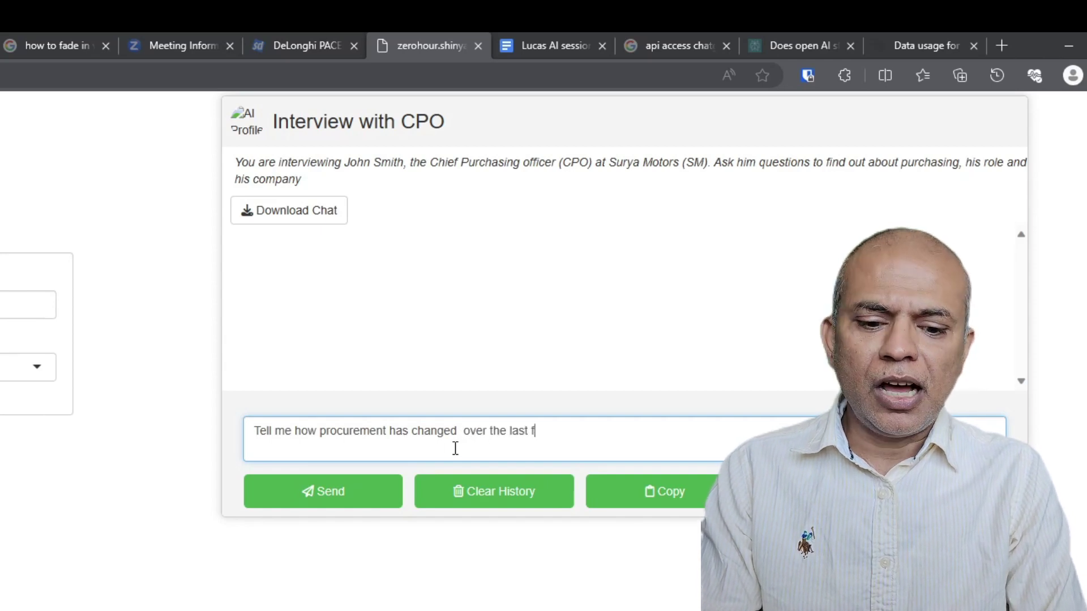
text(ew decades)
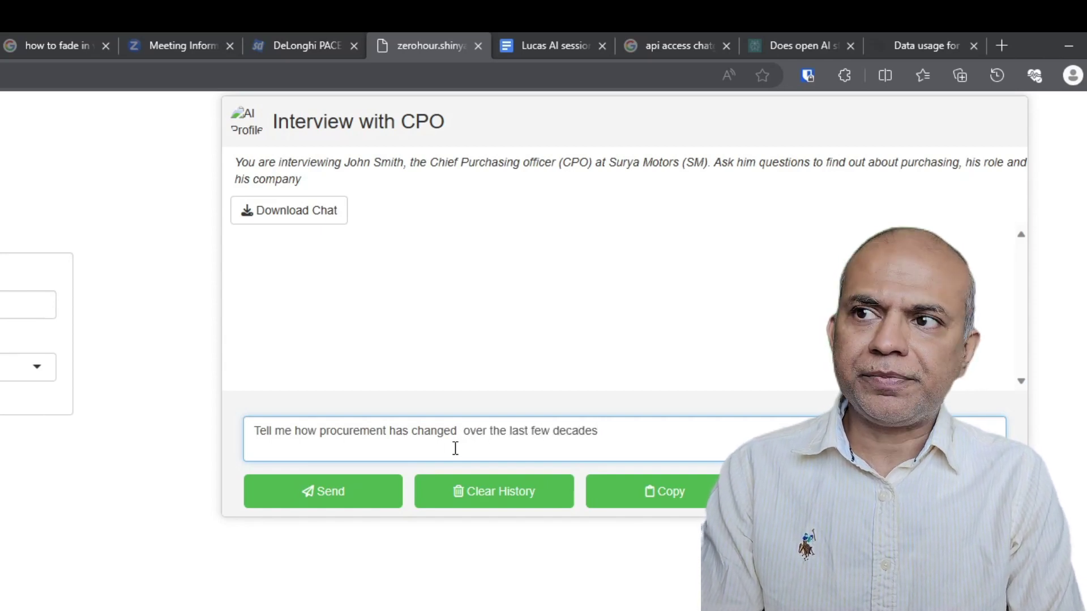
text(.)
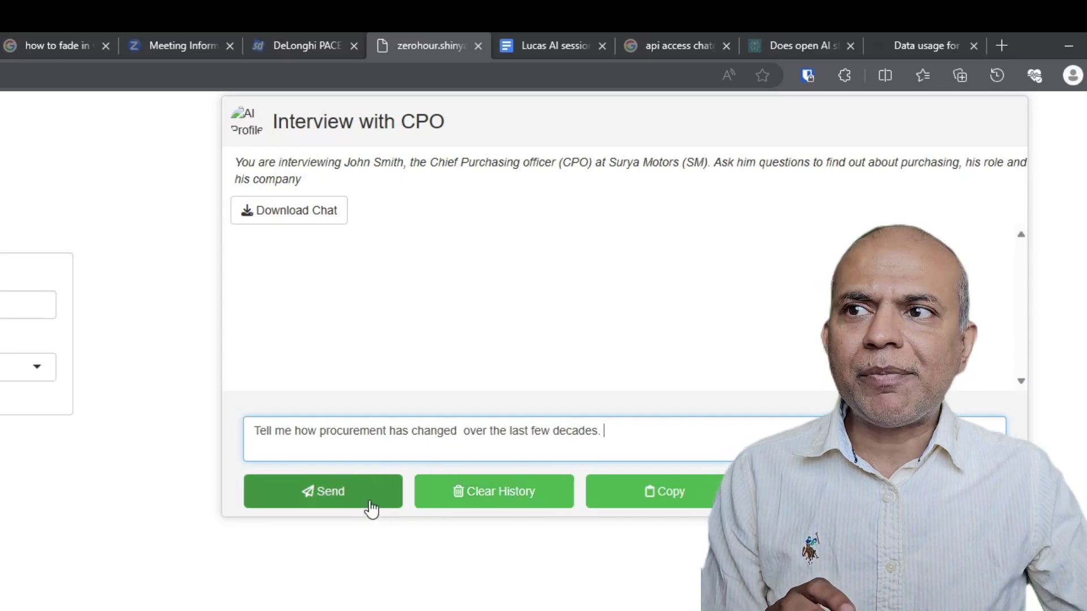
click(347, 501)
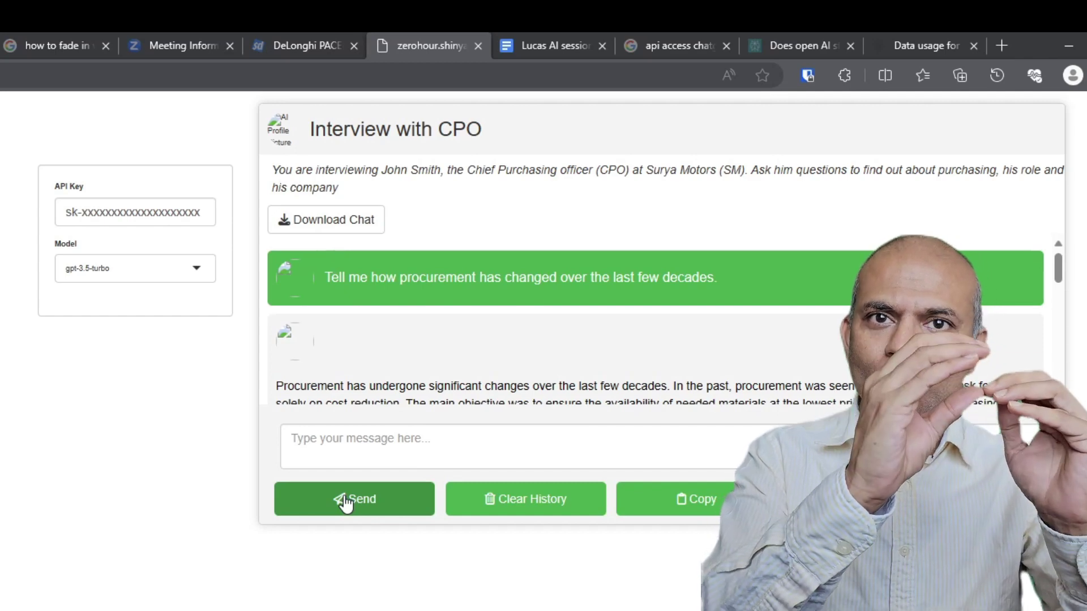
scroll(371, 320, down, 2)
scroll(368, 314, down, 2)
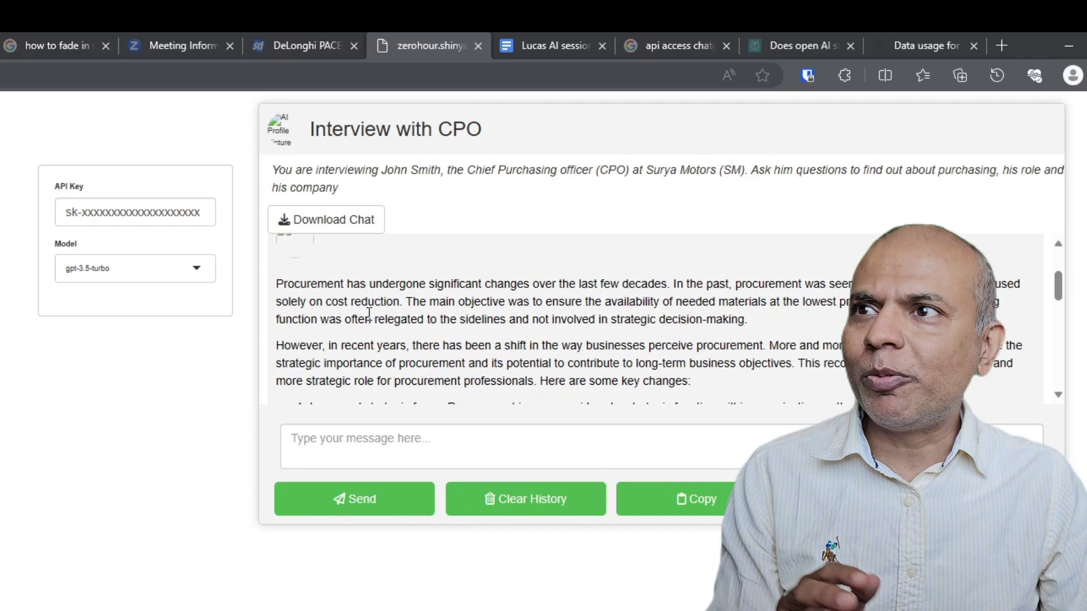
scroll(374, 312, down, 3)
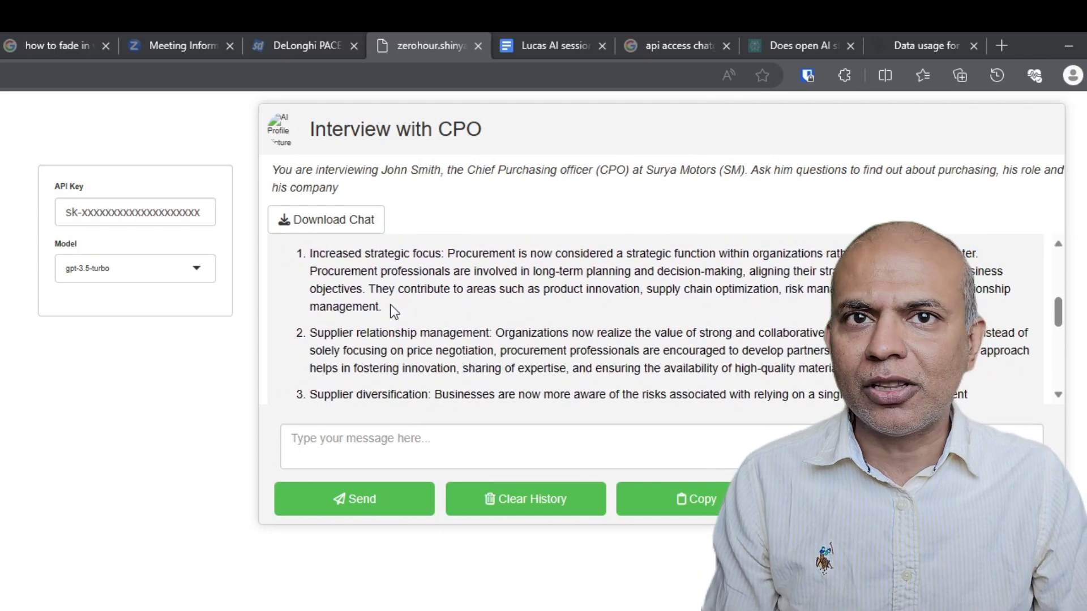
scroll(391, 312, down, 4)
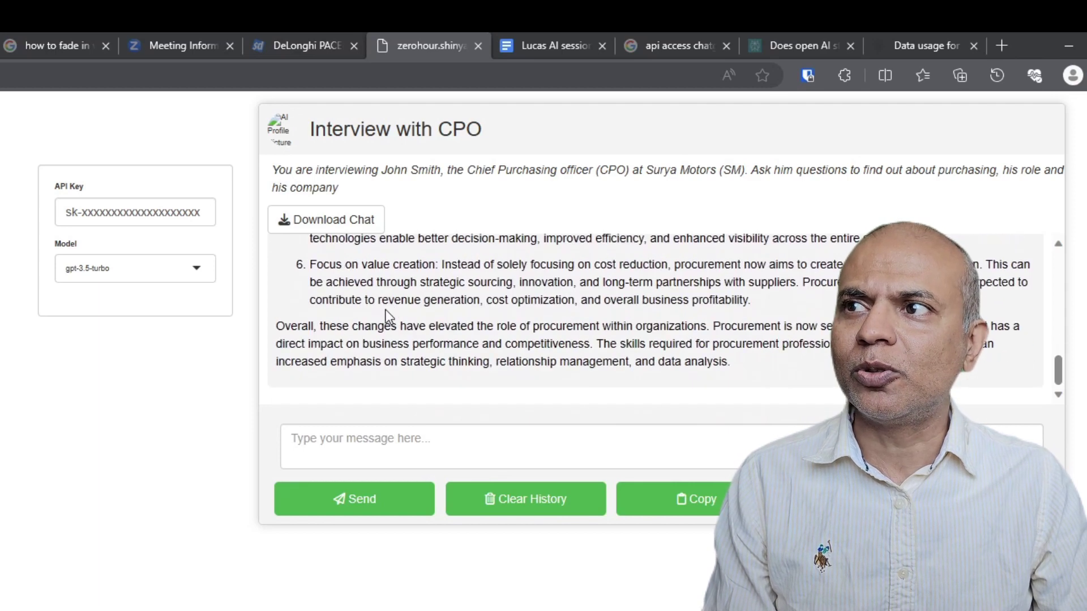
- Ask 'Tell me about 3 key challenges for your role.' and read the reply through cost management
click(348, 443)
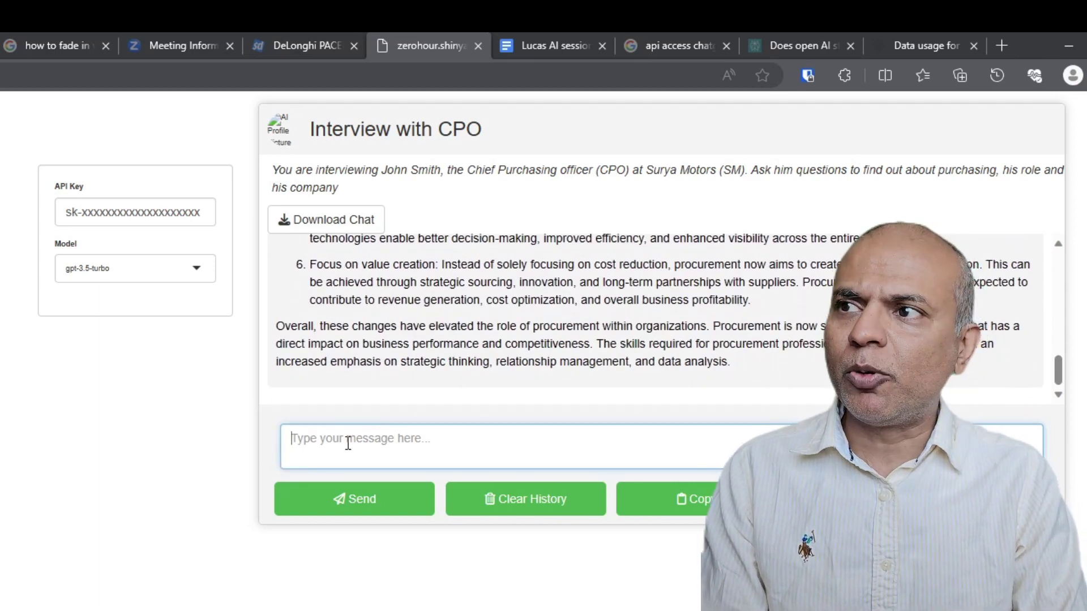
text(Tell me about)
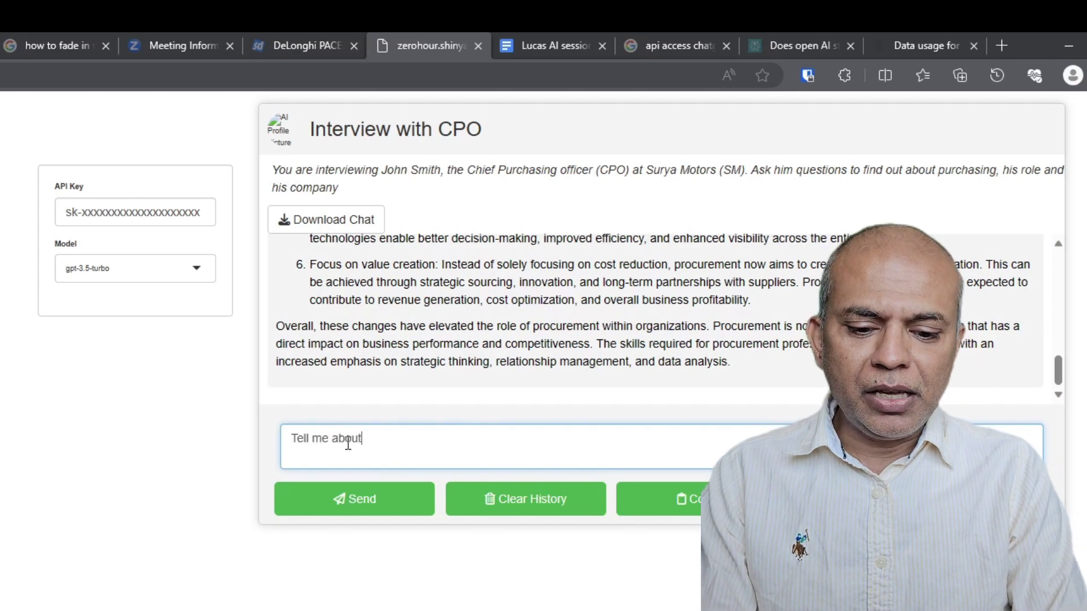
text( 3 key ch)
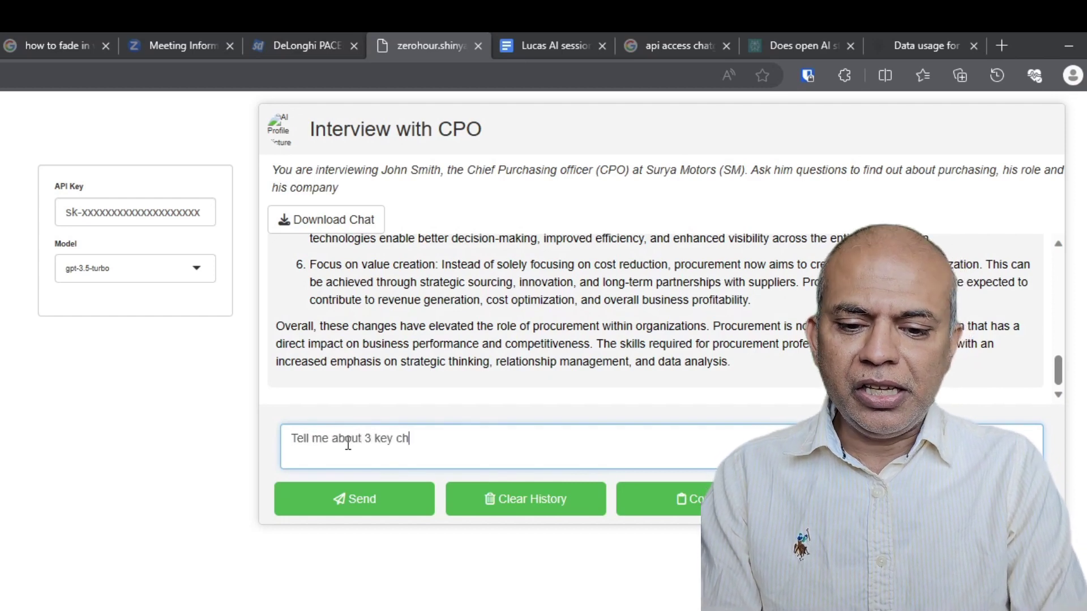
text(allenges for your)
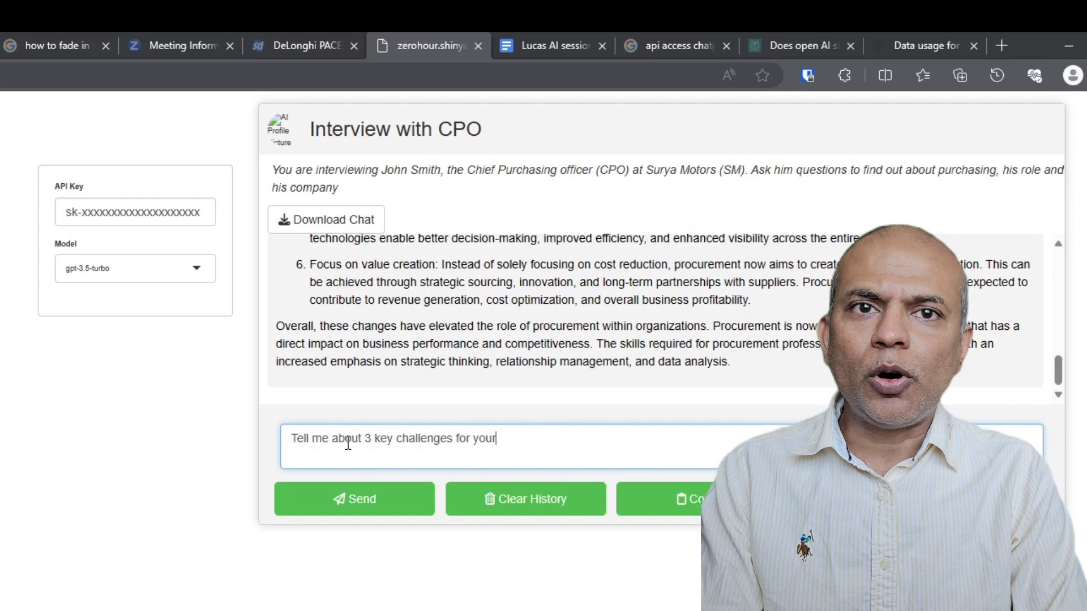
text( role.)
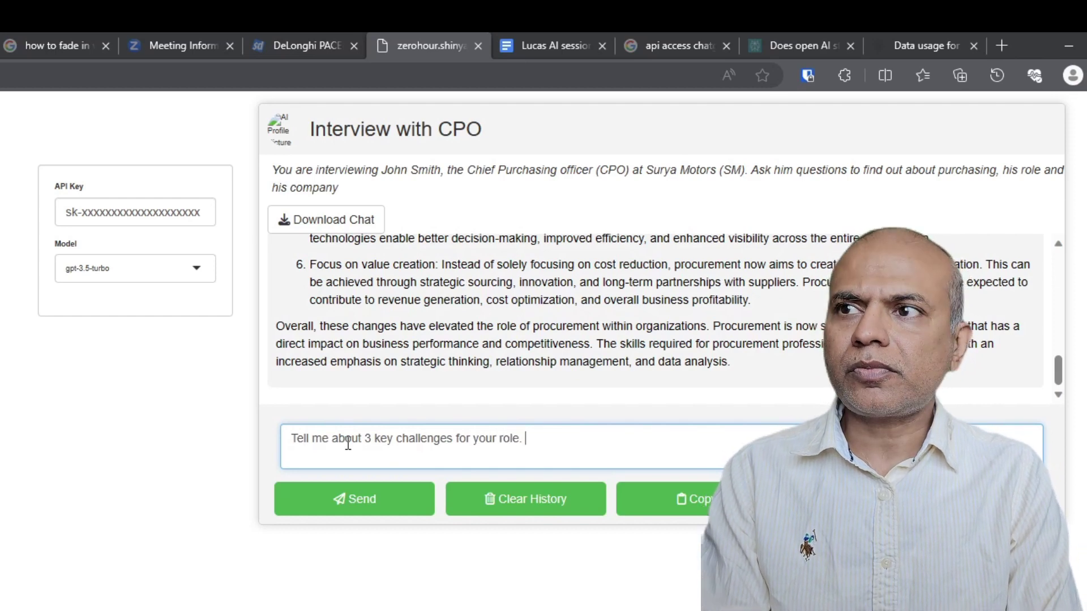
click(356, 508)
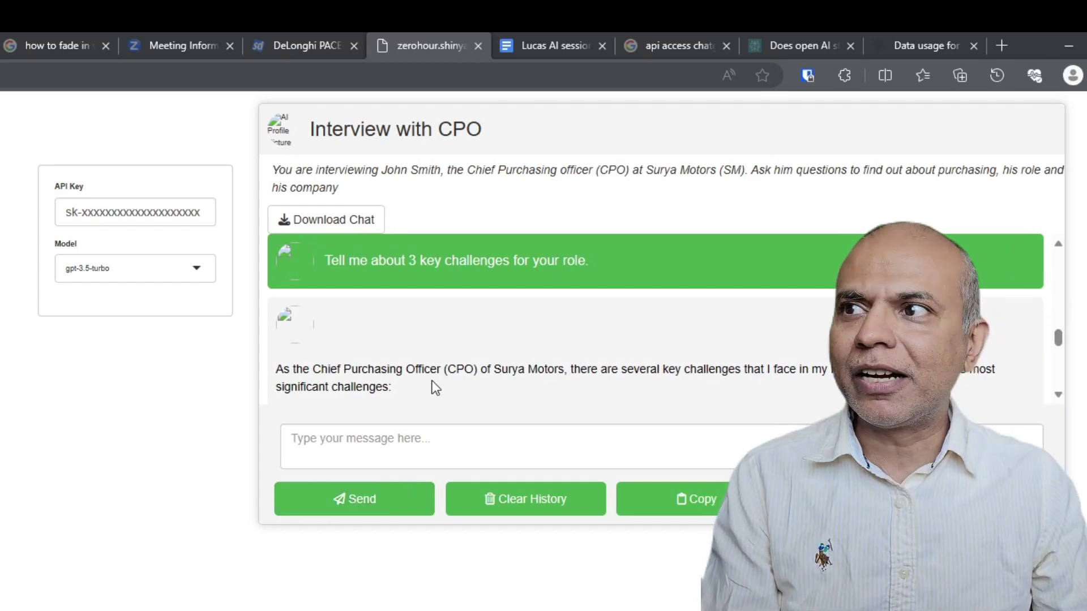
scroll(433, 385, down, 2)
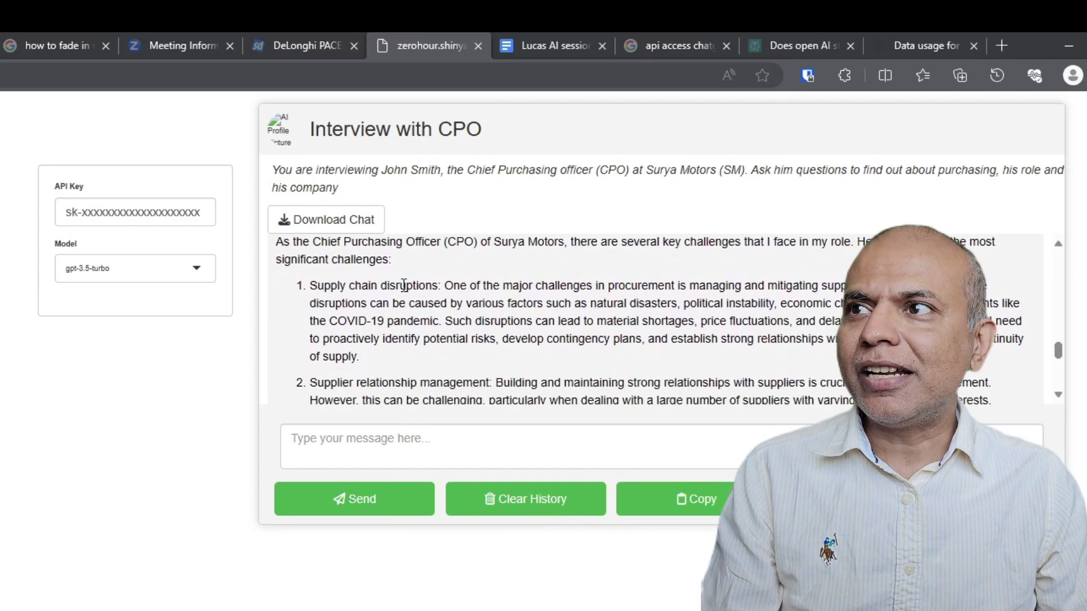
scroll(403, 285, down, 1)
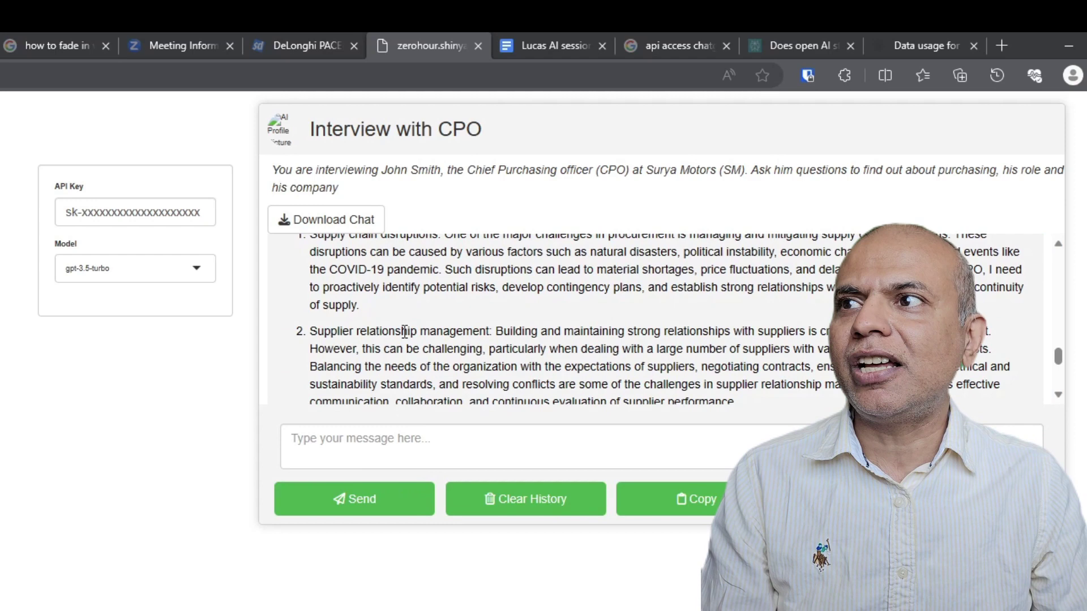
scroll(404, 331, down, 2)
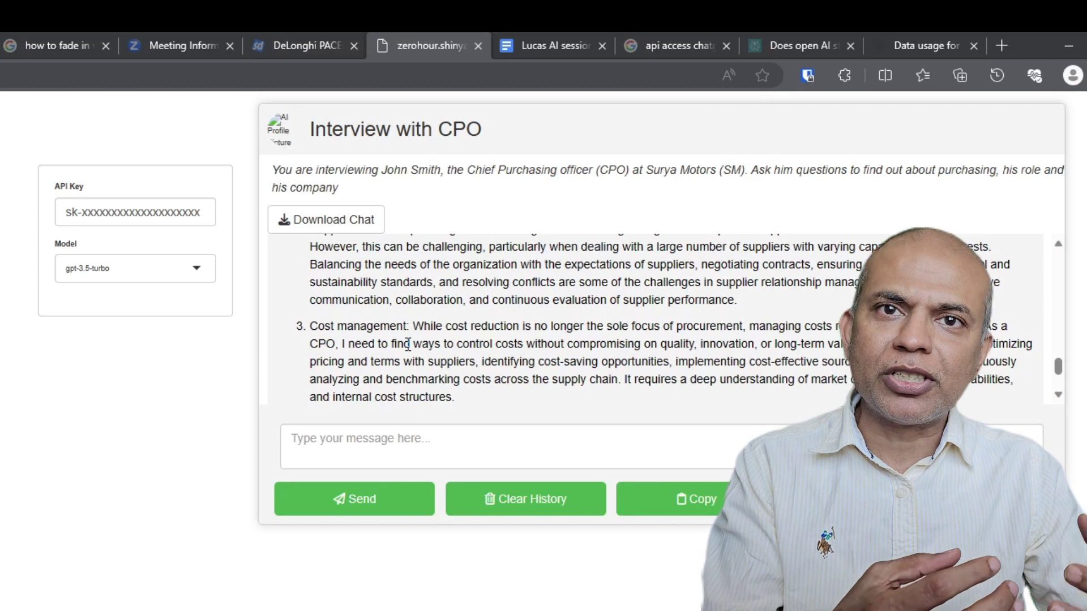
- Ask the CPO to tell more about the third challenge and read the cost management reply
click(365, 458)
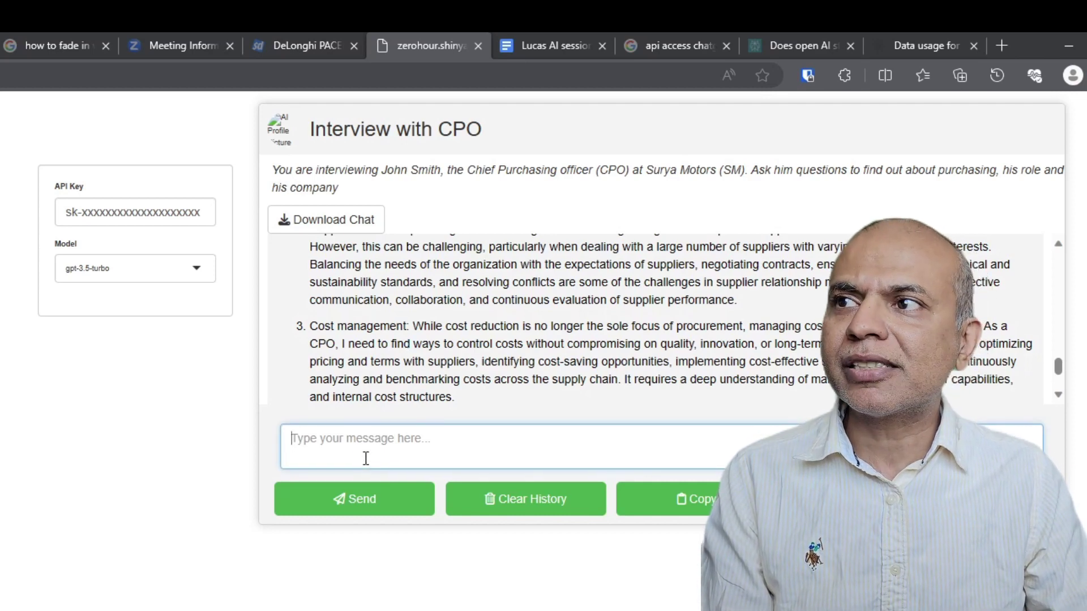
text(Tell me m)
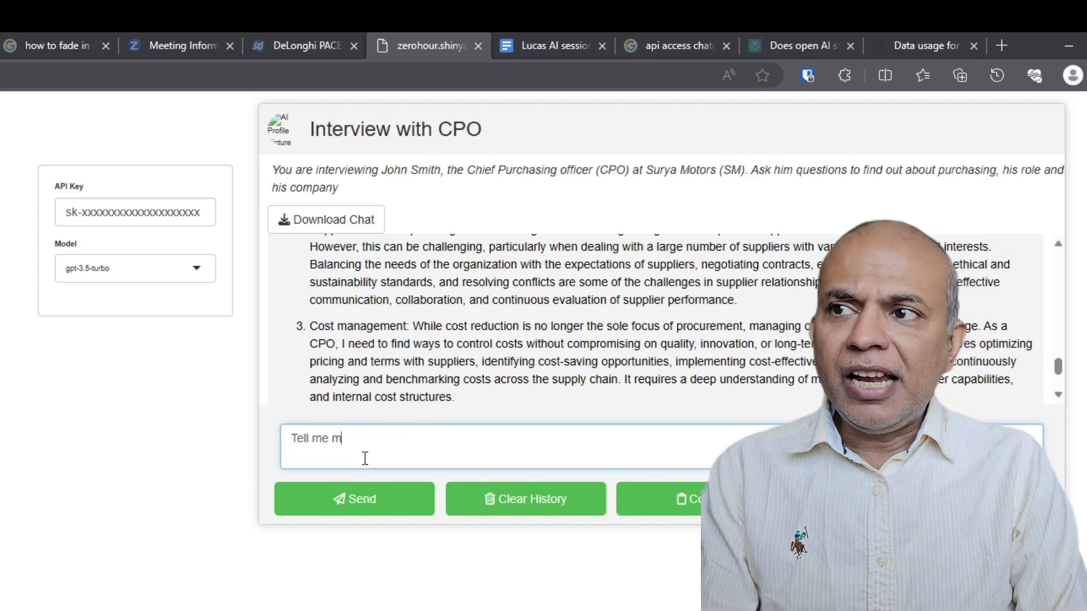
text(ore abou tthe )
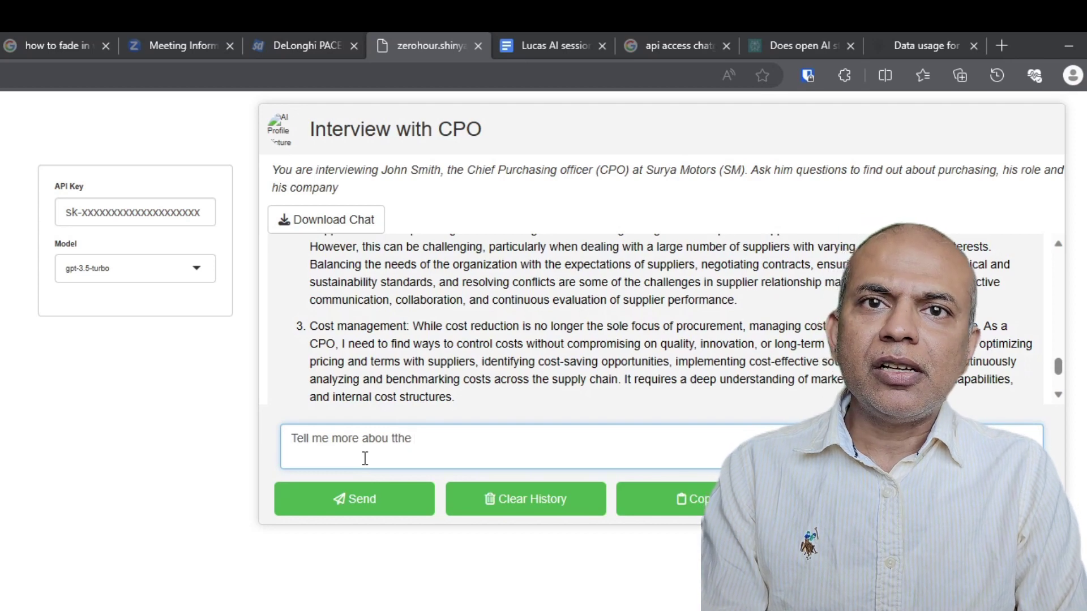
text(third)
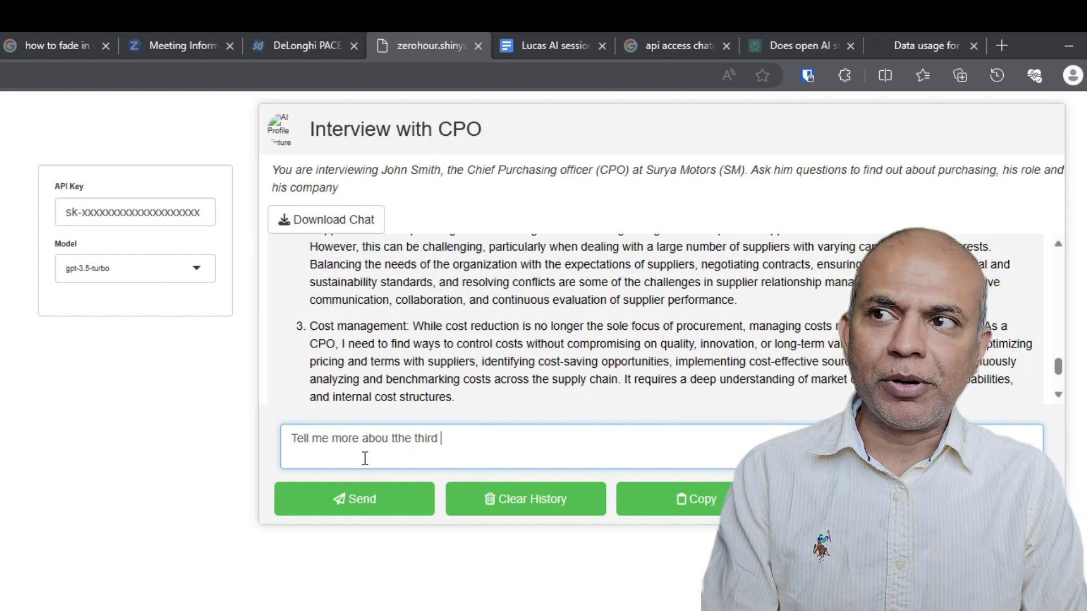
text(challenge.)
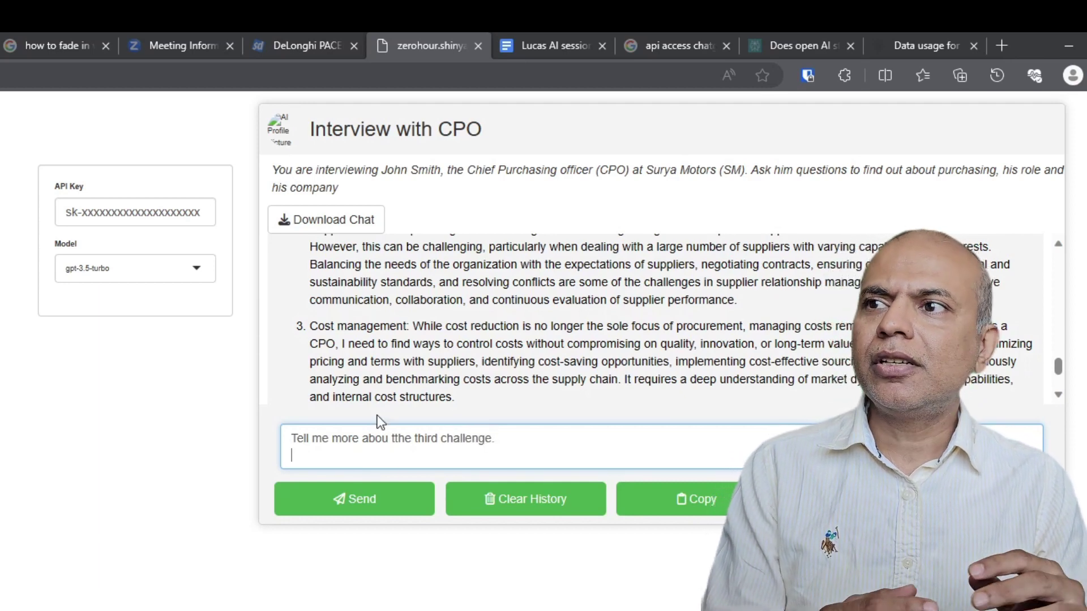
click(366, 512)
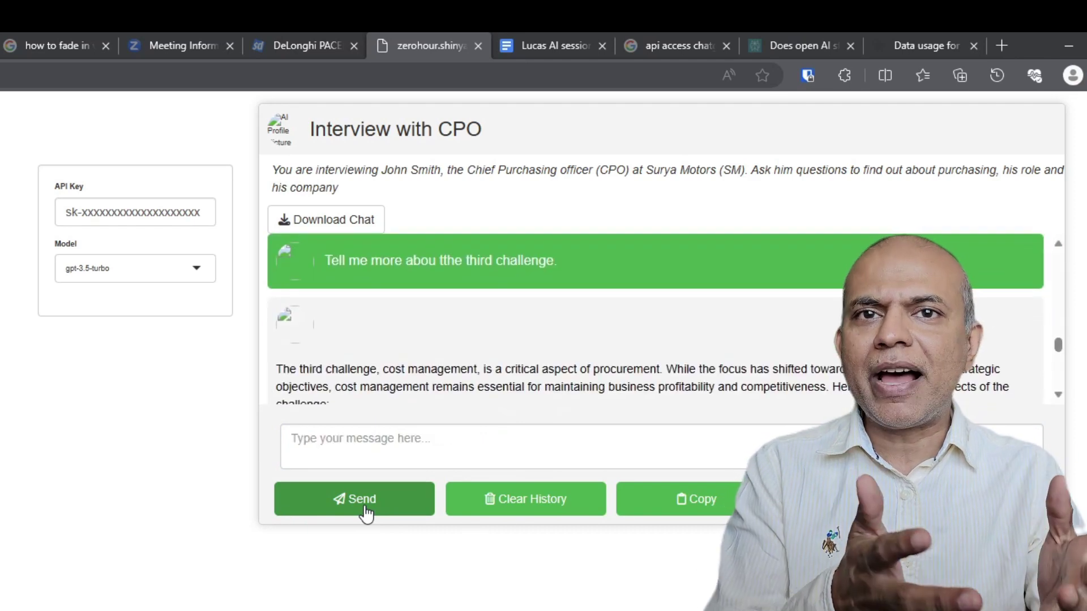
scroll(437, 357, down, 1)
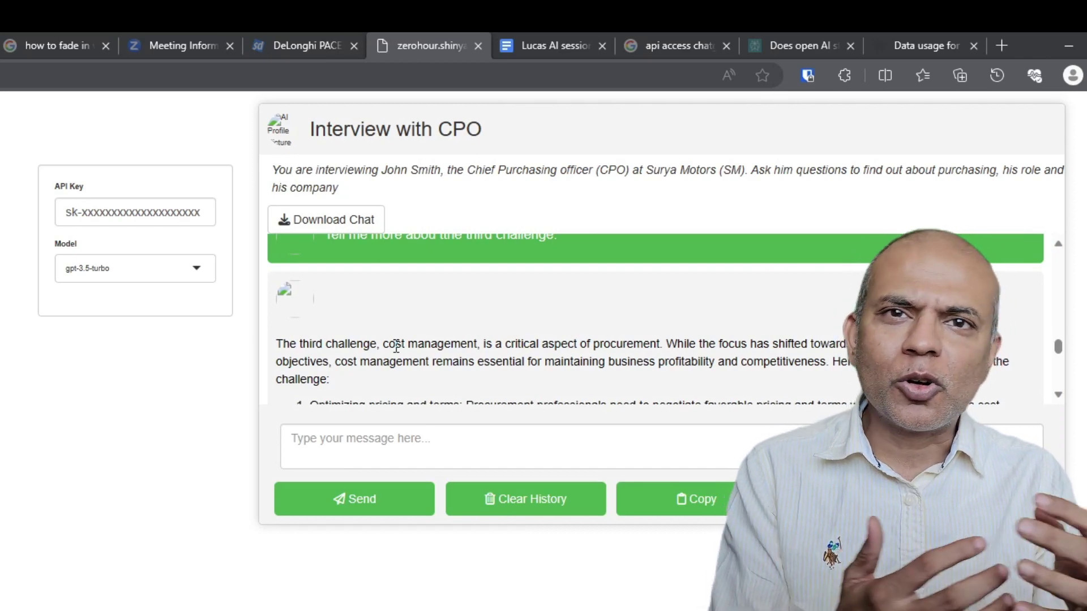
- Download the chat as report (3).docx and open it in Word
click(304, 232)
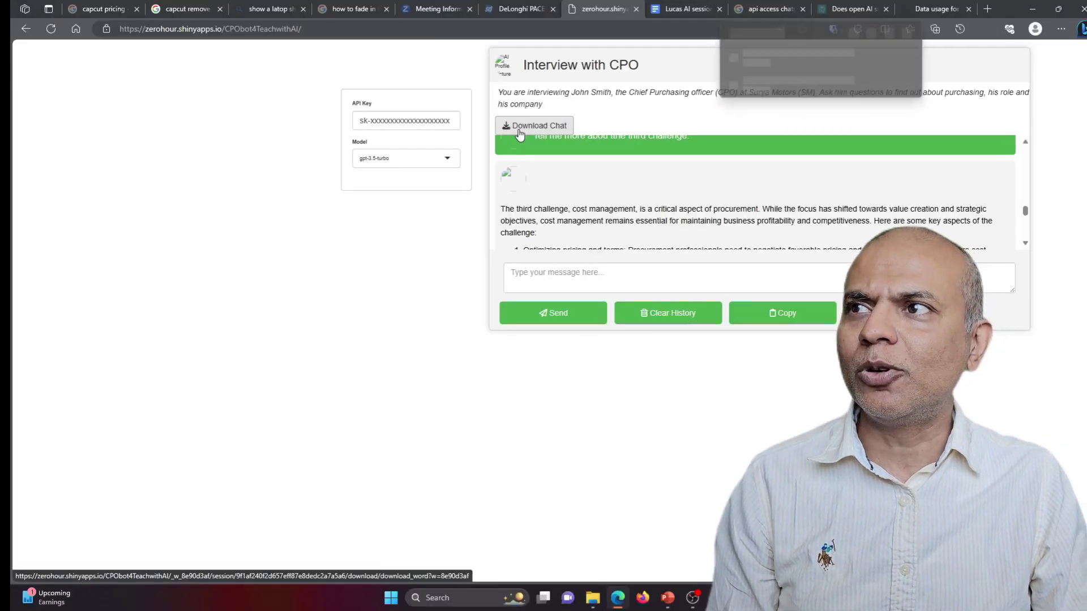
click(850, 75)
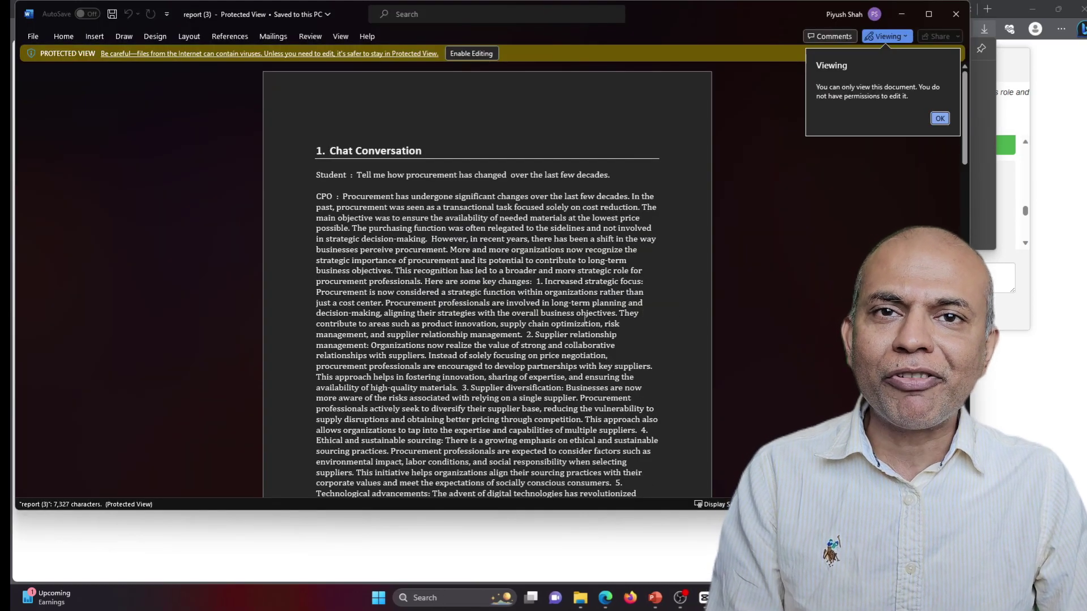
- Scroll the Word report to the third-challenge follow-up and select its Student label
triple_click(315, 179)
click(581, 177)
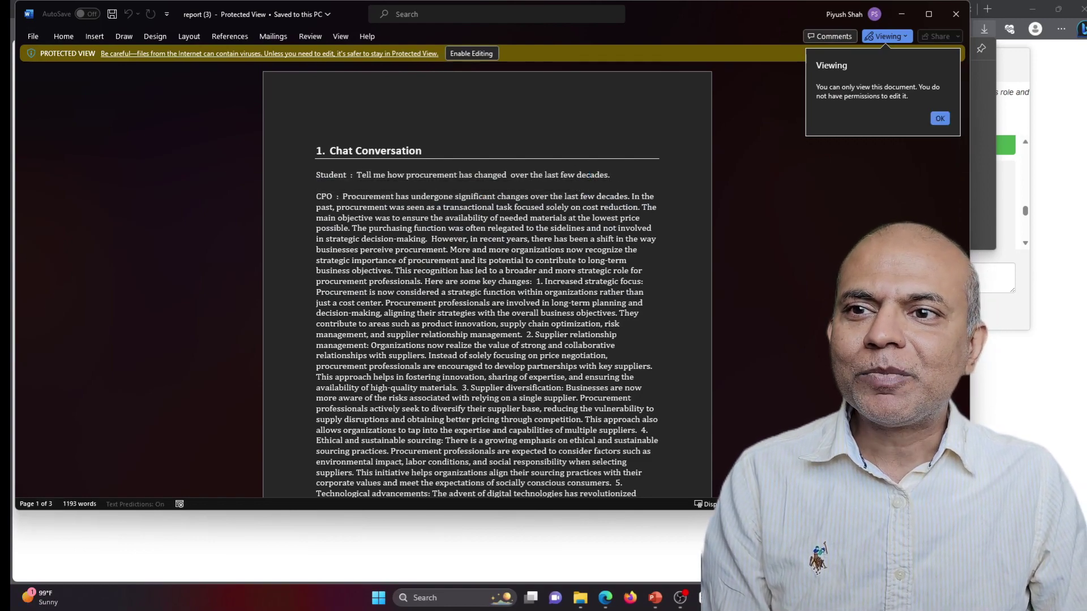
scroll(487, 283, up, 3)
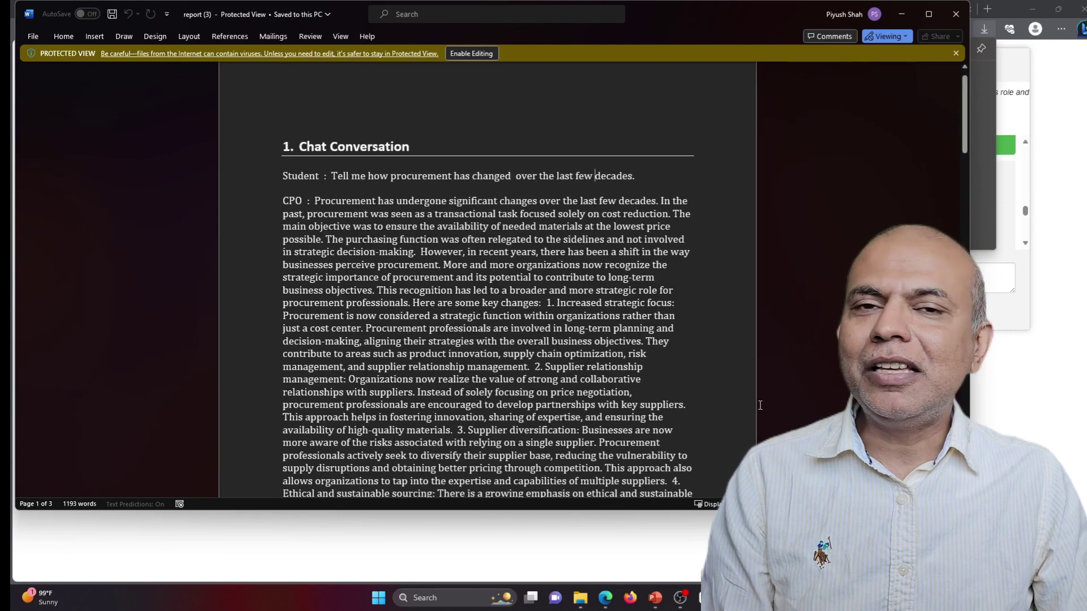
scroll(574, 314, down, 12)
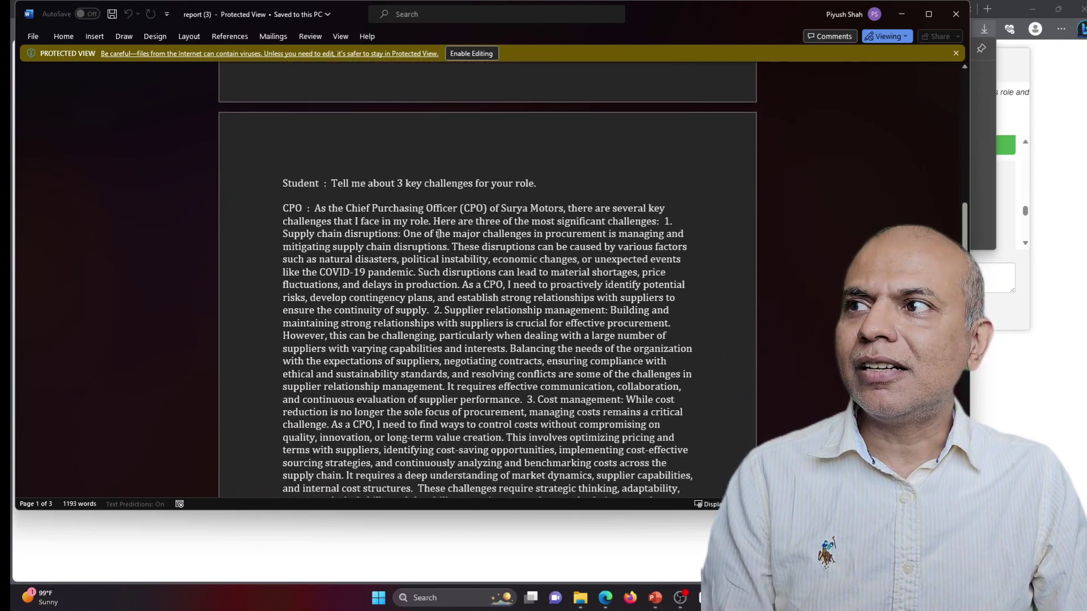
scroll(559, 278, down, 10)
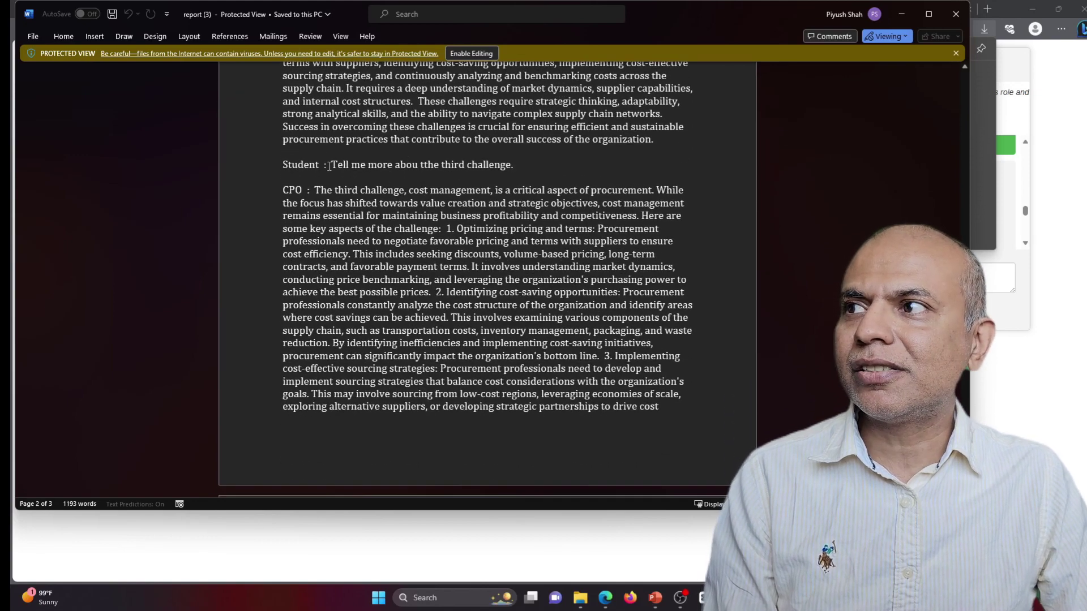
drag(332, 165, 283, 154)
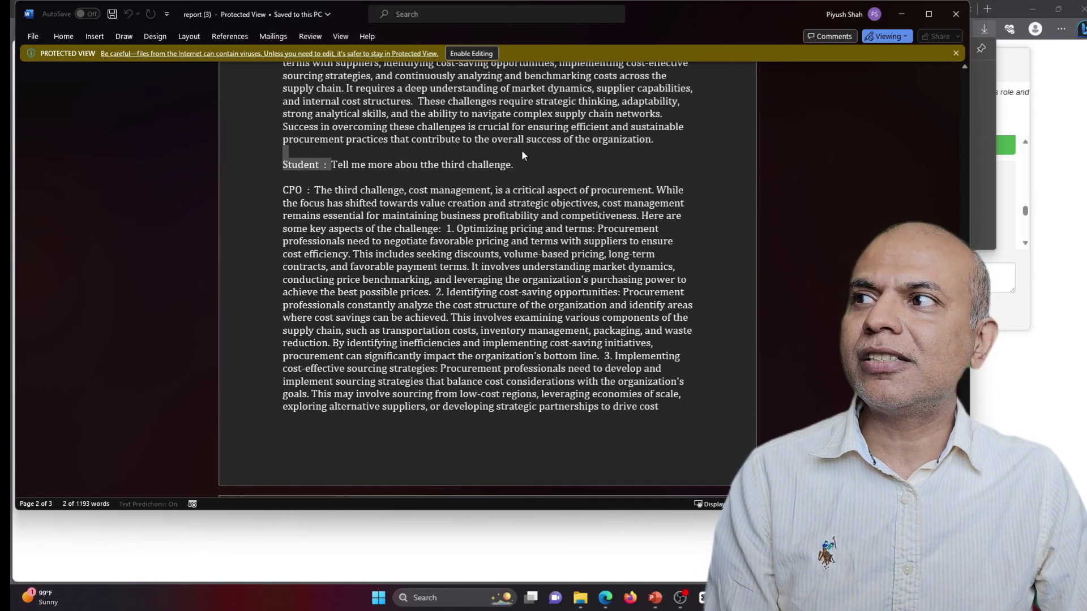